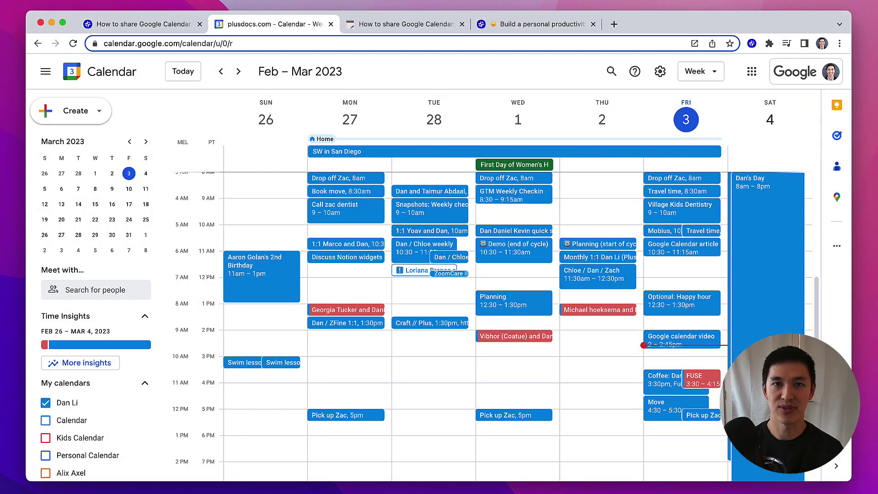
Switch to the Plus blog tab showing the article's table of contents of six sharing methods.
left_click(177, 26)
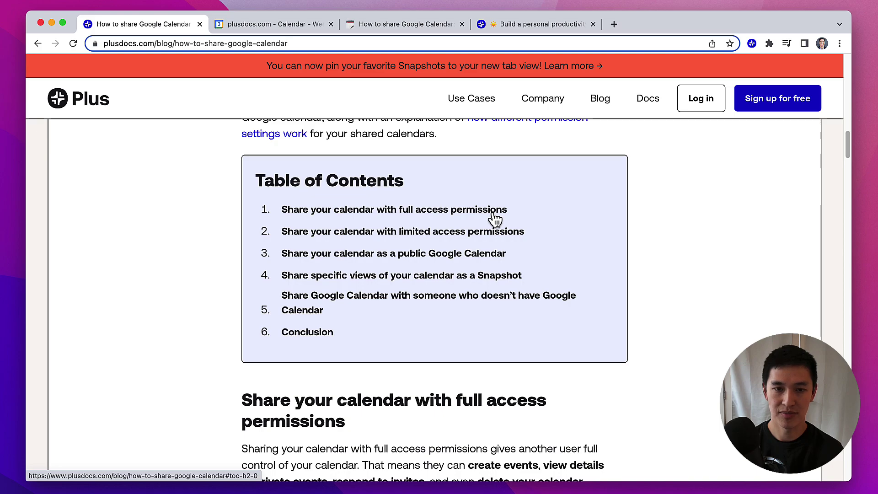
Read the article's full-access Steps 1–4, then return to the Calendar week view.
scroll(506, 223, "down", 12)
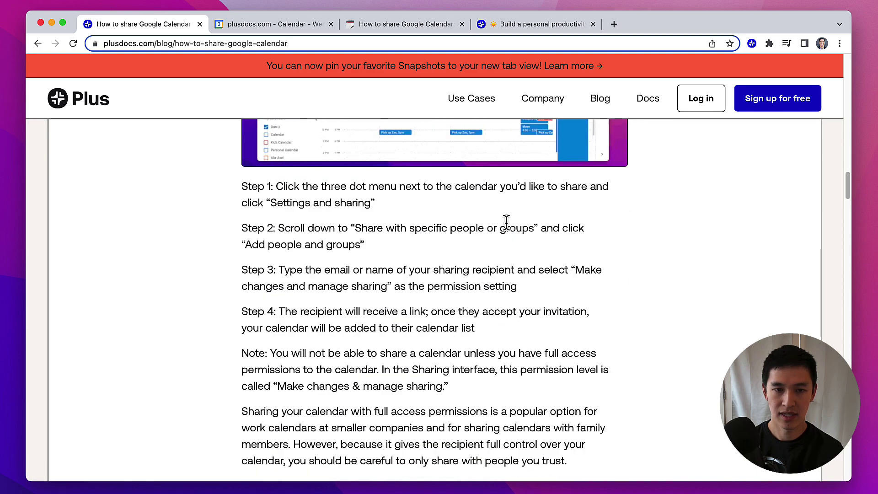
left_click(271, 26)
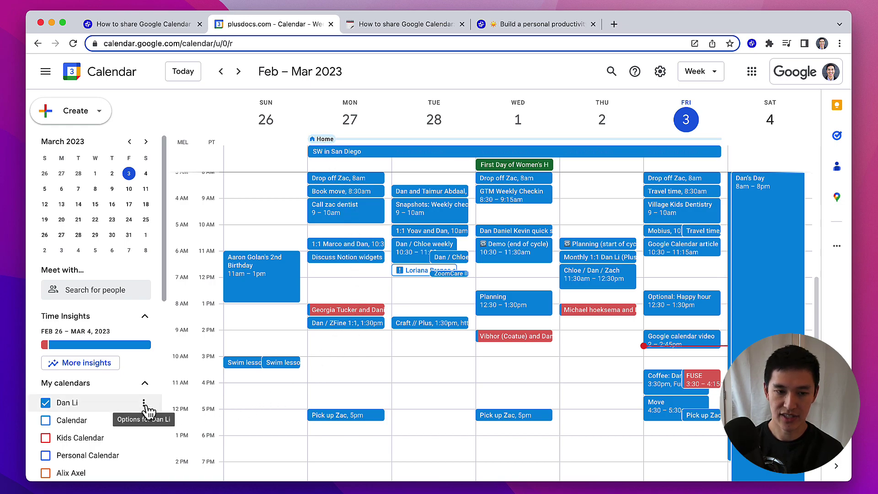
Open the main calendar's Settings and sharing page and scroll to the sharing section.
left_click(144, 404)
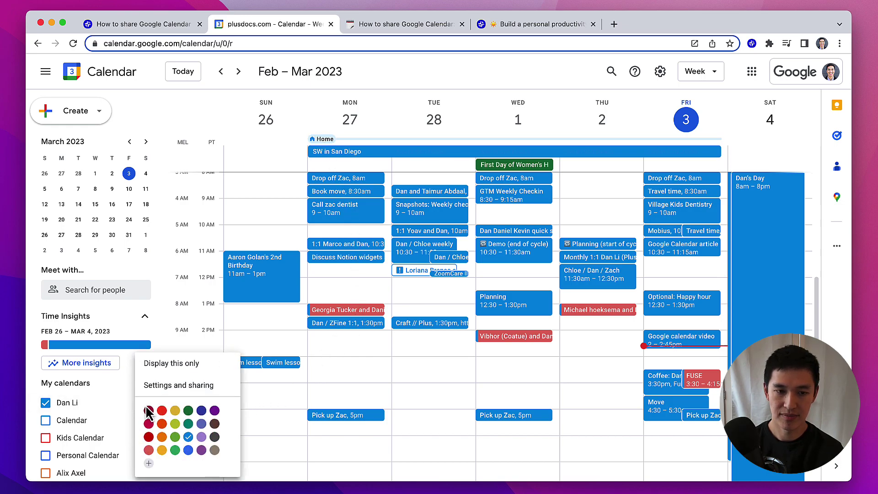
left_click(164, 388)
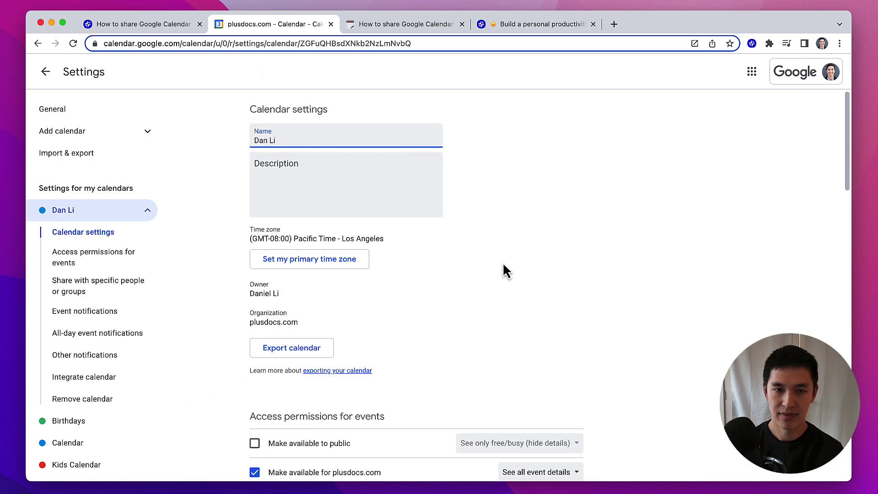
scroll(579, 214, "down", 8)
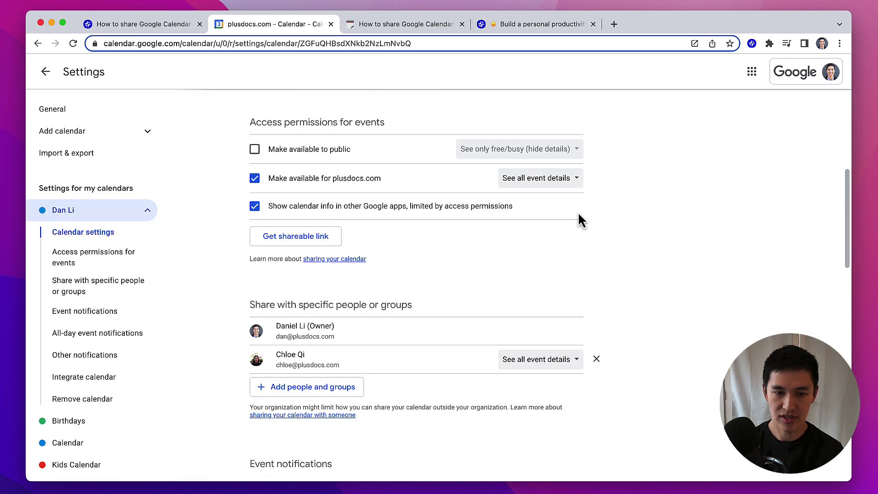
scroll(442, 218, "down", 1)
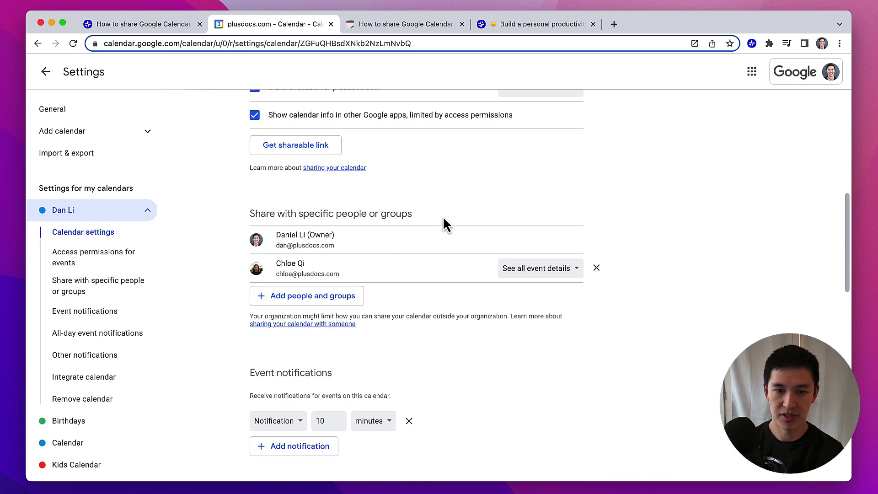
Share the calendar with a colleague at 'Make changes and manage sharing' and send it.
left_click(330, 301)
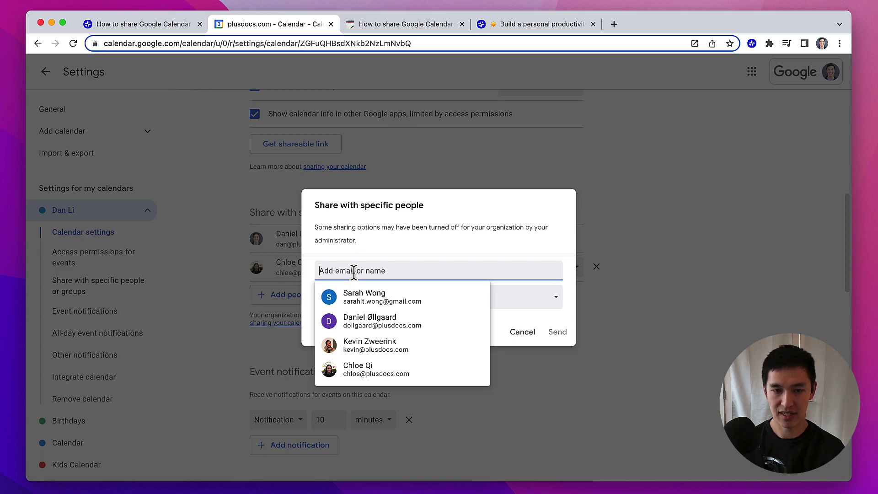
type("do")
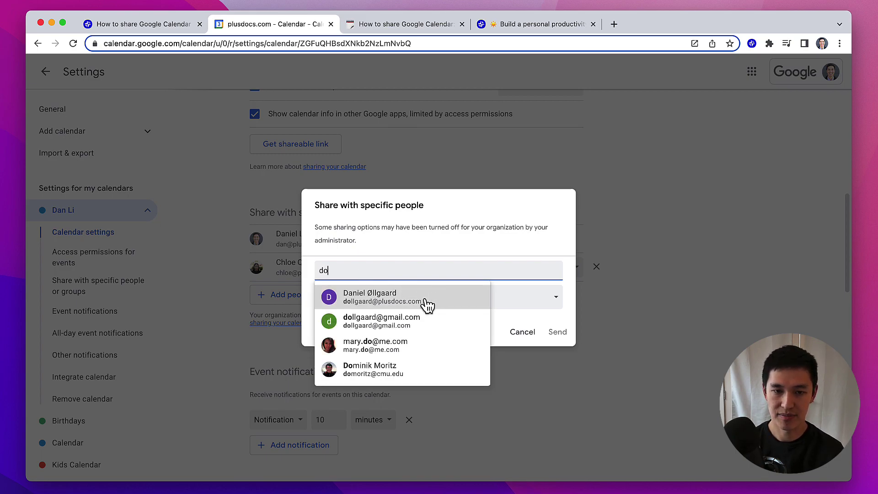
left_click(427, 303)
left_click(425, 314)
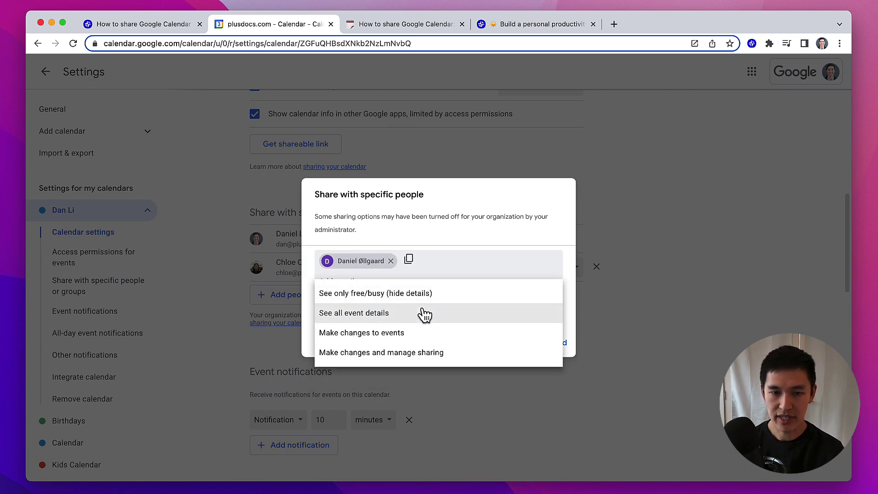
left_click(451, 361)
left_click(558, 344)
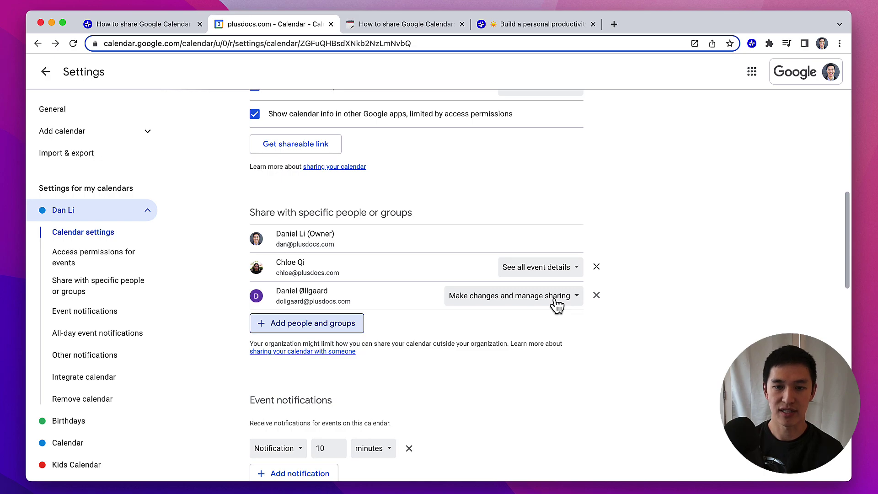
Remove the colleague's access, then scroll the blog to the limited-access permissions section.
left_click(597, 295)
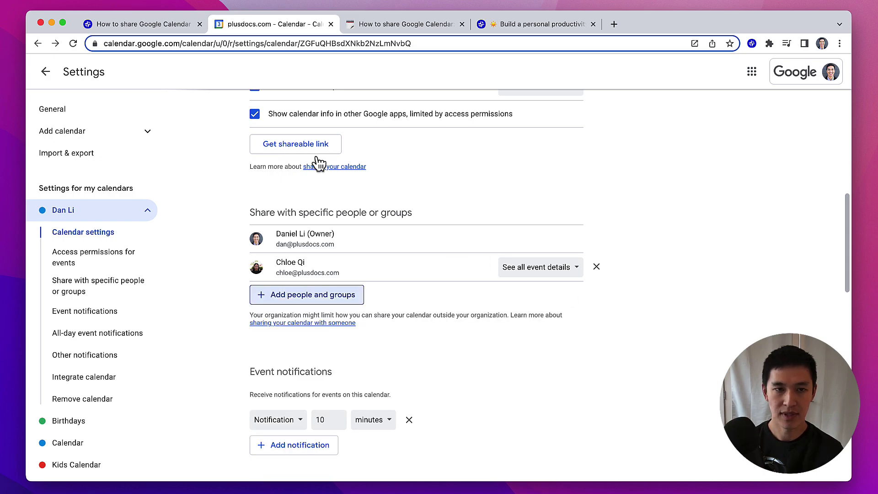
left_click(171, 29)
scroll(579, 302, "down", 6)
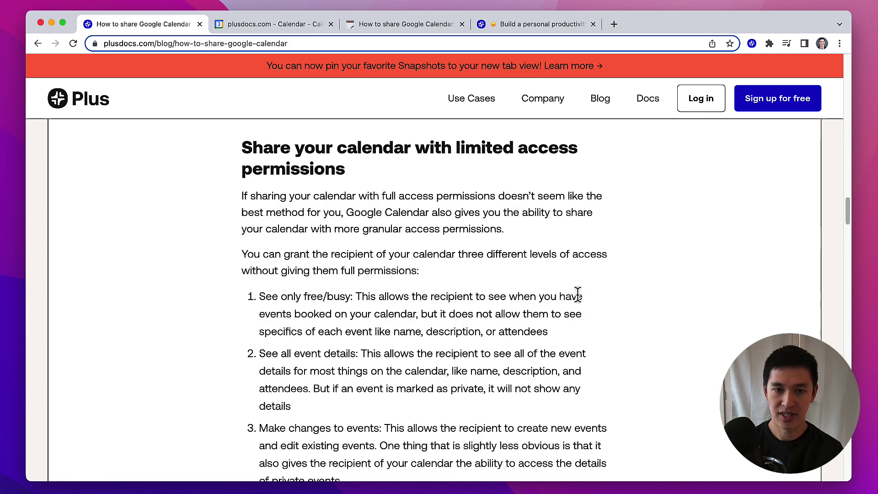
scroll(577, 294, "down", 3)
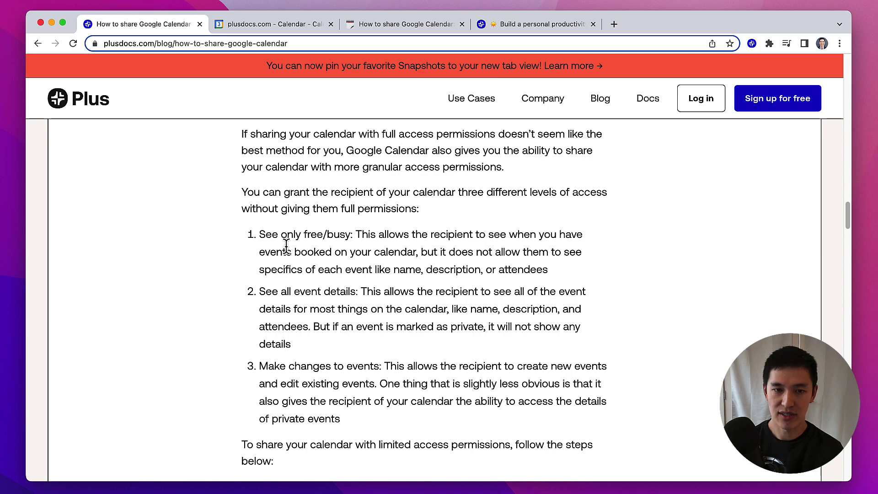
Highlight the levels See only free/busy, See all event details and Make changes to events.
left_click_drag(260, 235, 350, 235)
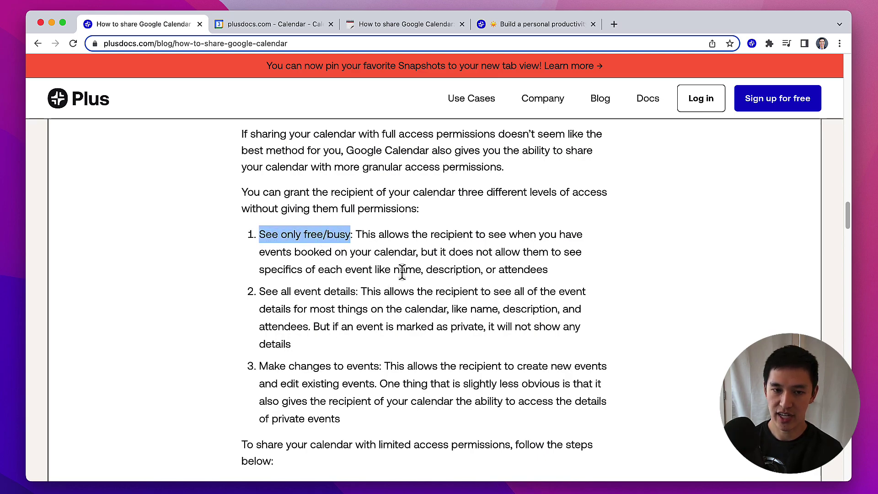
left_click_drag(259, 291, 342, 292)
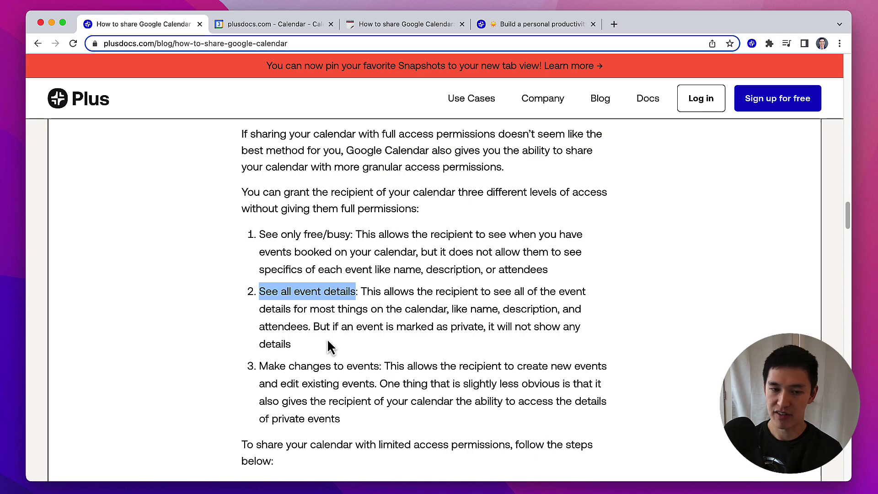
left_click_drag(260, 366, 379, 366)
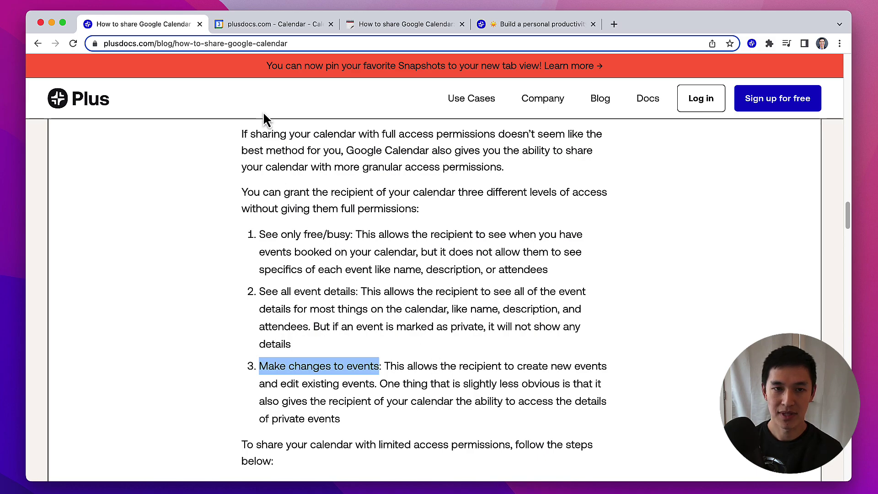
Return to the main calendar's Settings and sharing page and scroll to the sharing section.
left_click(278, 27)
left_click(107, 116)
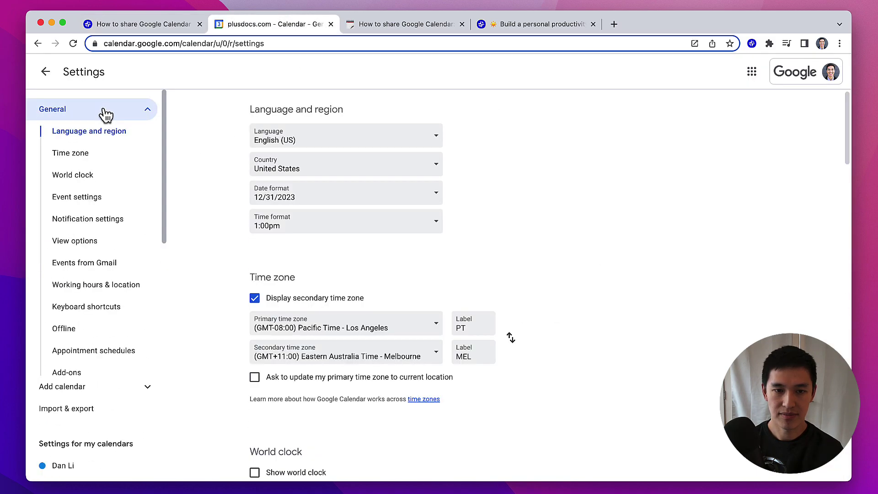
left_click(46, 74)
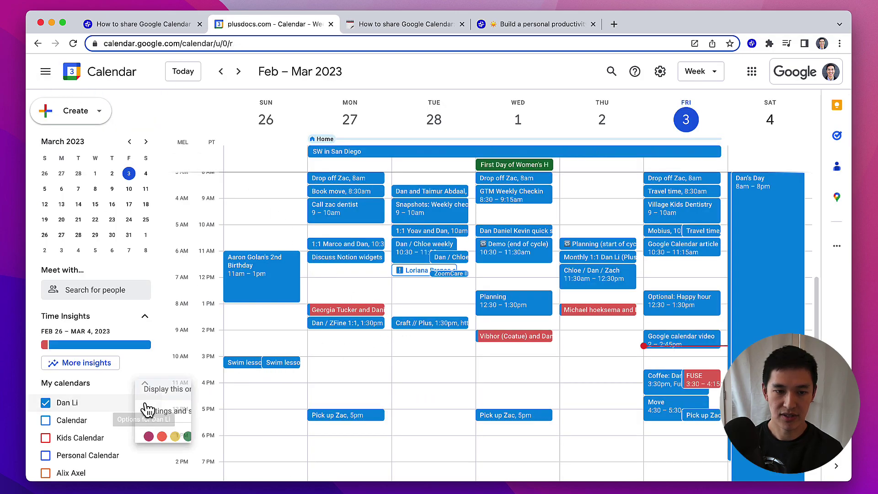
left_click(145, 403)
left_click(208, 384)
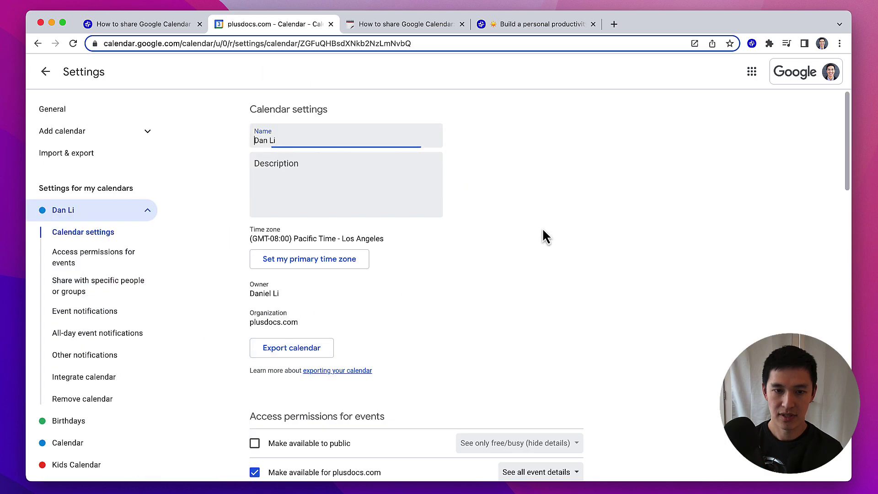
scroll(544, 229, "down", 5)
scroll(545, 229, "down", 2)
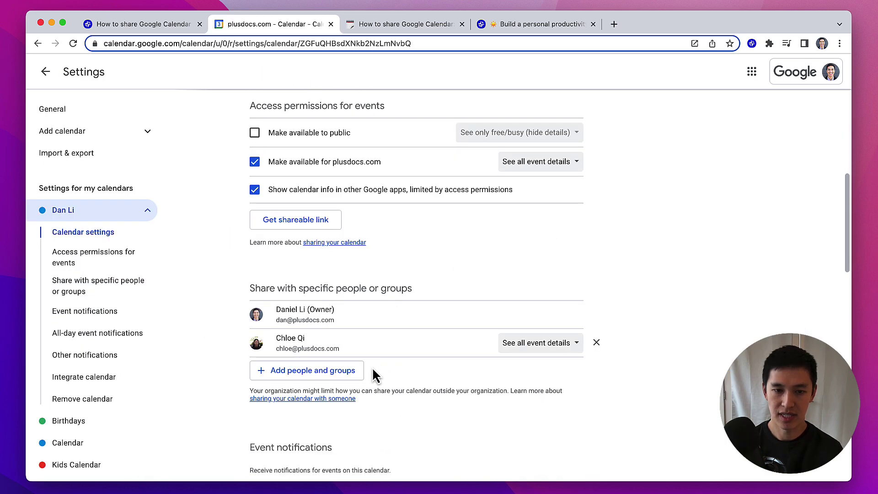
Share the calendar with a person at 'See only free/busy', then remove their access again.
left_click(348, 376)
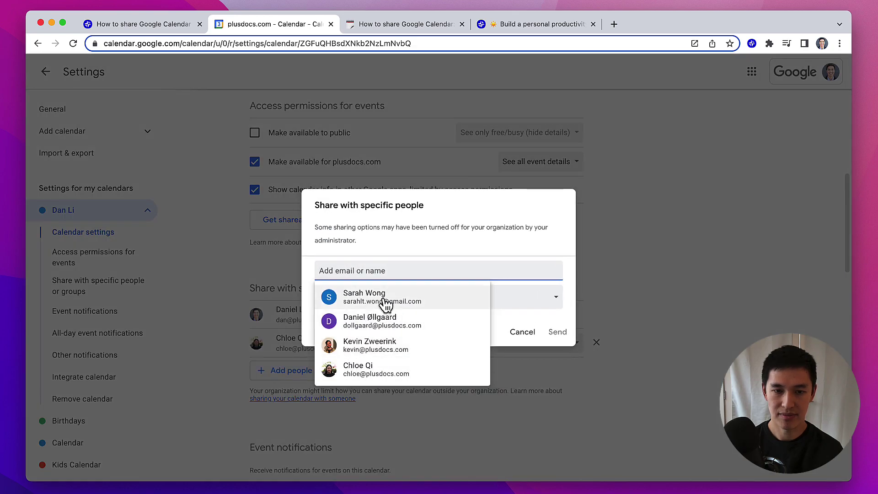
left_click(393, 326)
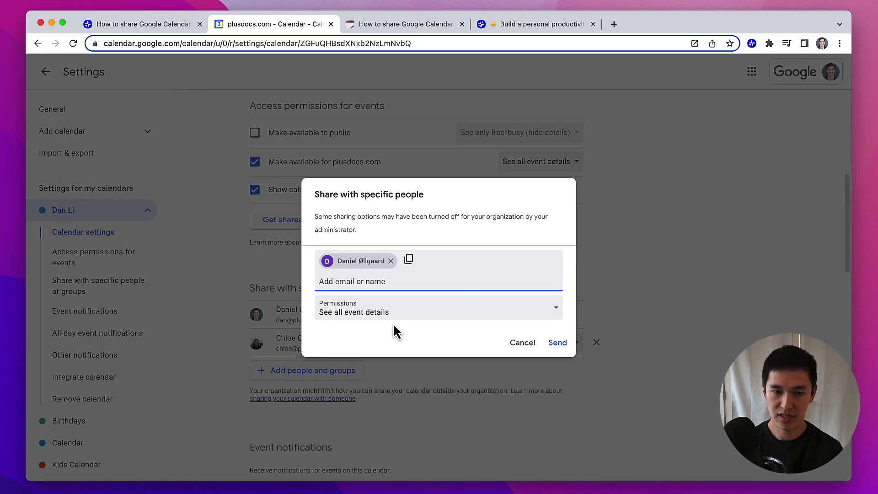
left_click(410, 316)
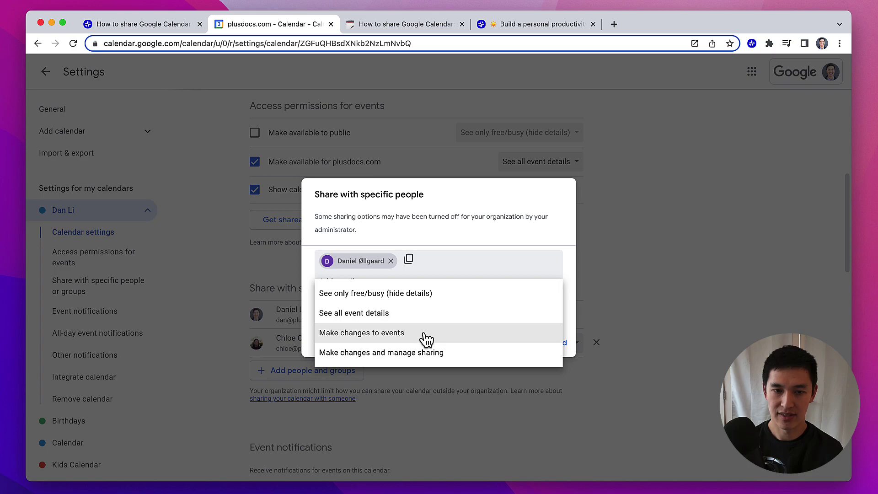
left_click(419, 295)
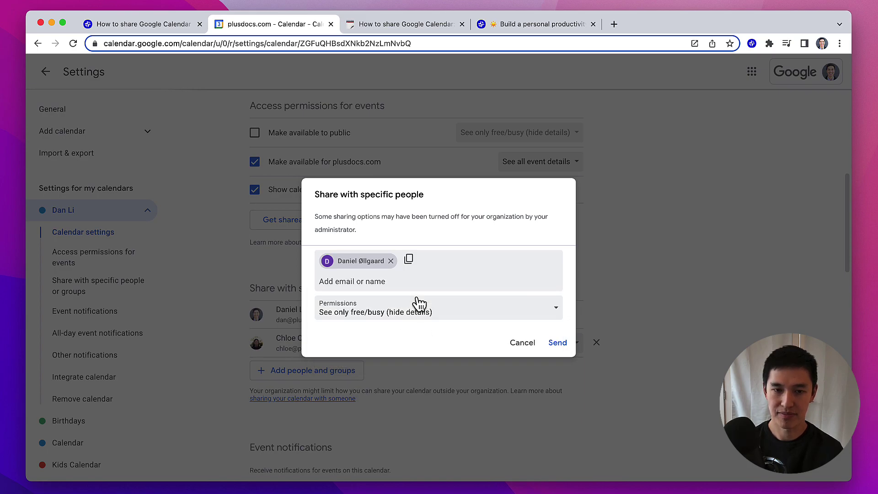
left_click(568, 348)
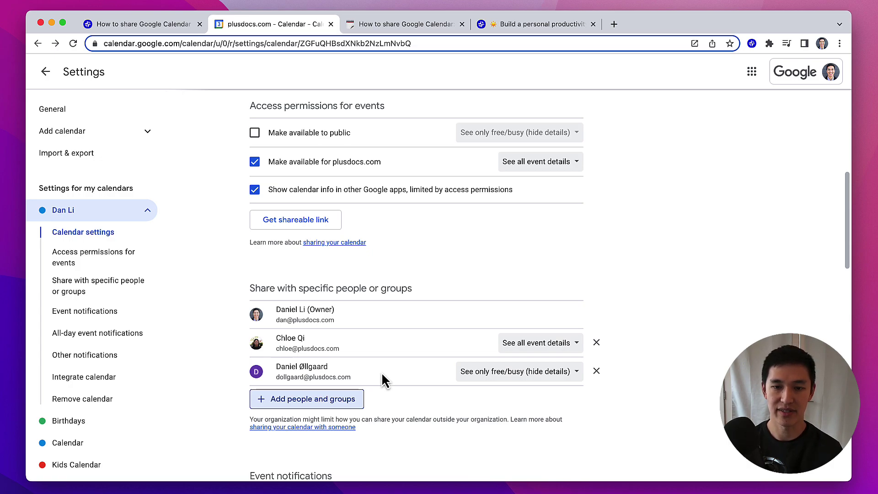
left_click(596, 371)
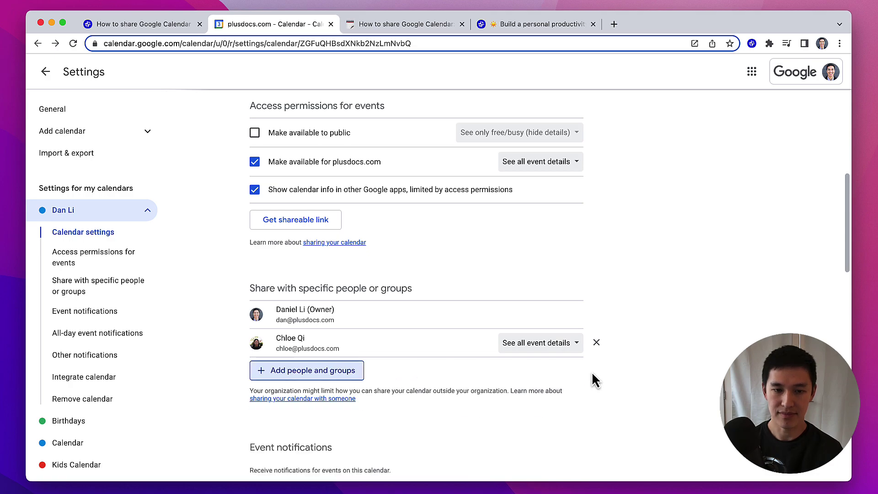
left_click(148, 28)
Scroll to the public calendar section and view the Reddit AMA calendar example, then return.
scroll(493, 300, "down", 5)
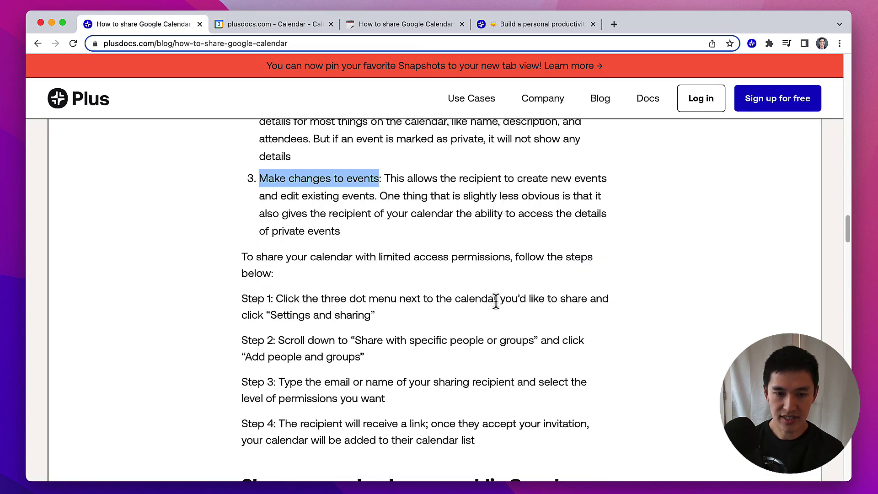
scroll(496, 301, "down", 6)
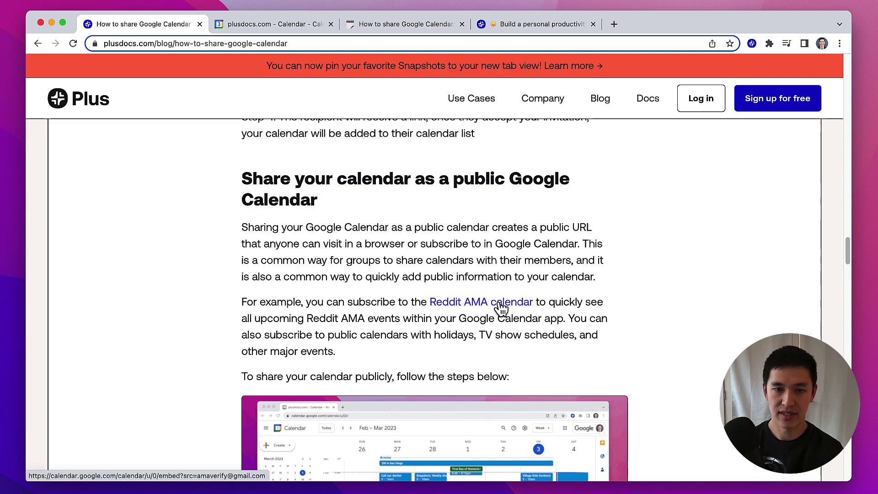
scroll(668, 326, "down", 1)
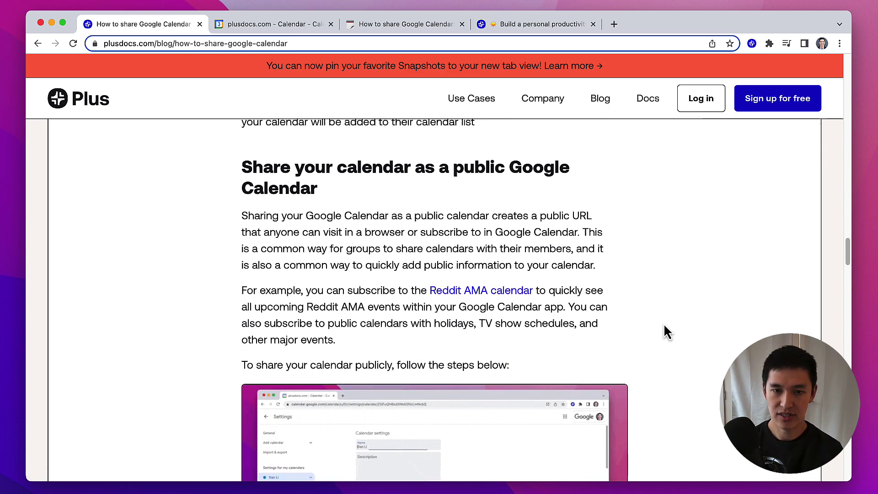
scroll(663, 325, "down", 1)
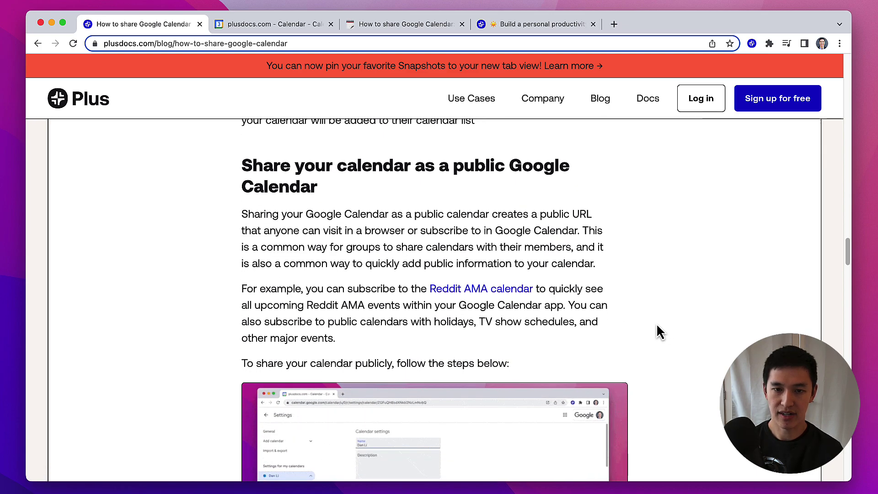
left_click(472, 293)
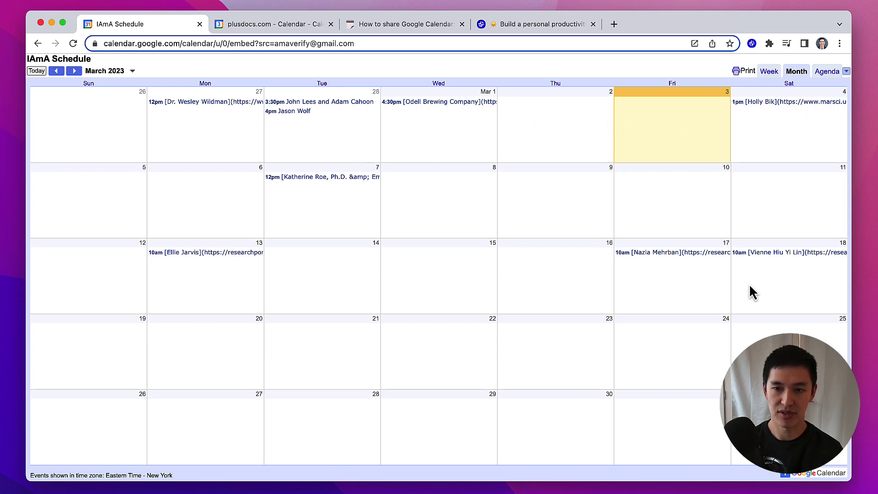
key("super+bracketleft")
Read the four steps for making a calendar public, then open the main calendar's options in Calendar.
scroll(626, 284, "down", 1)
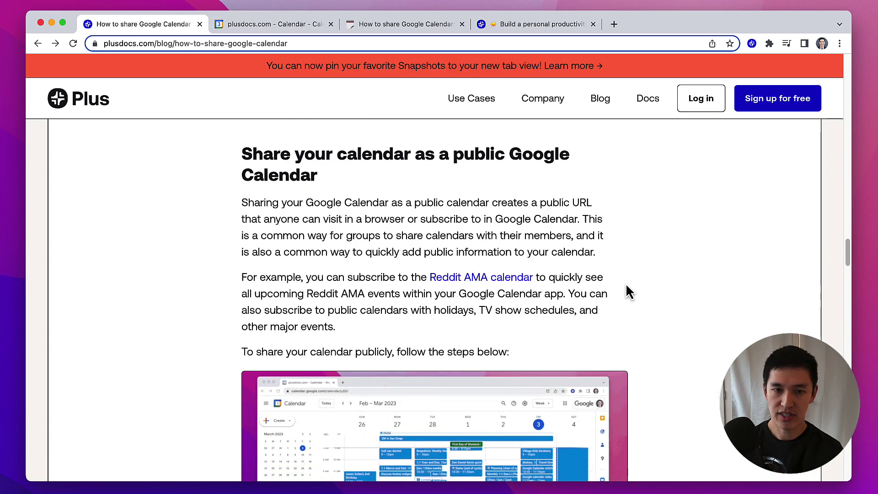
scroll(607, 286, "down", 5)
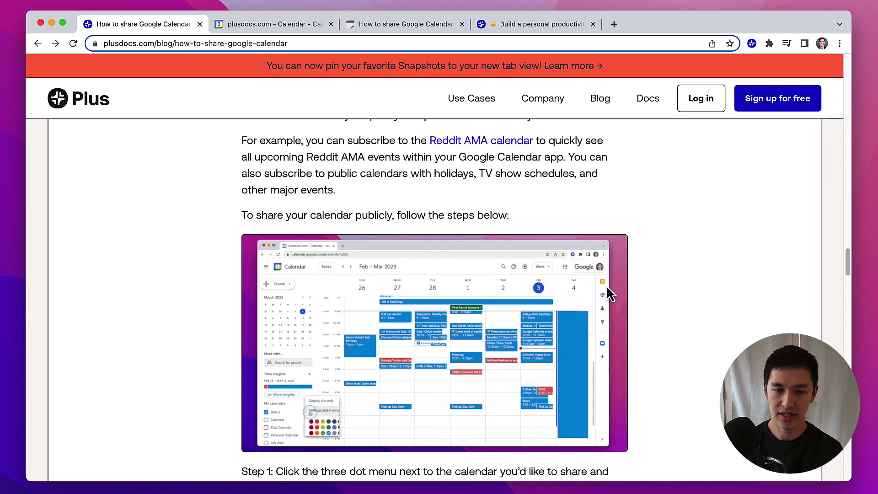
scroll(606, 285, "down", 3)
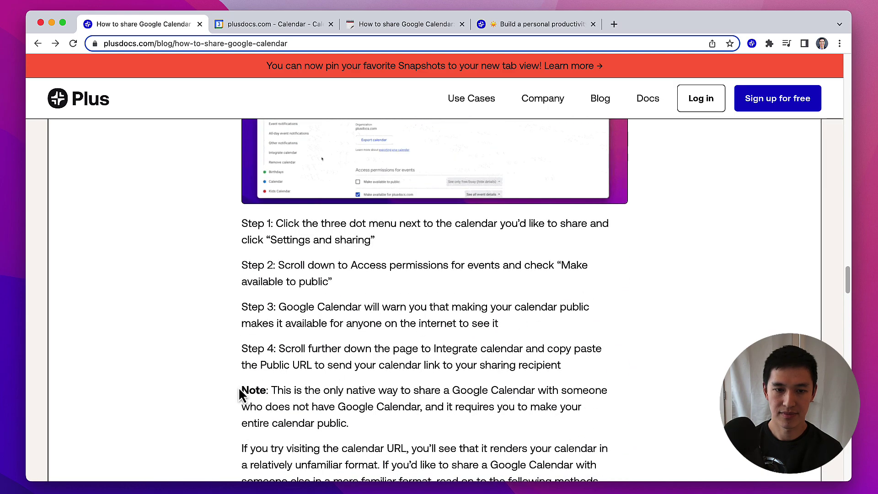
key("ctrl+Tab")
left_click(145, 405)
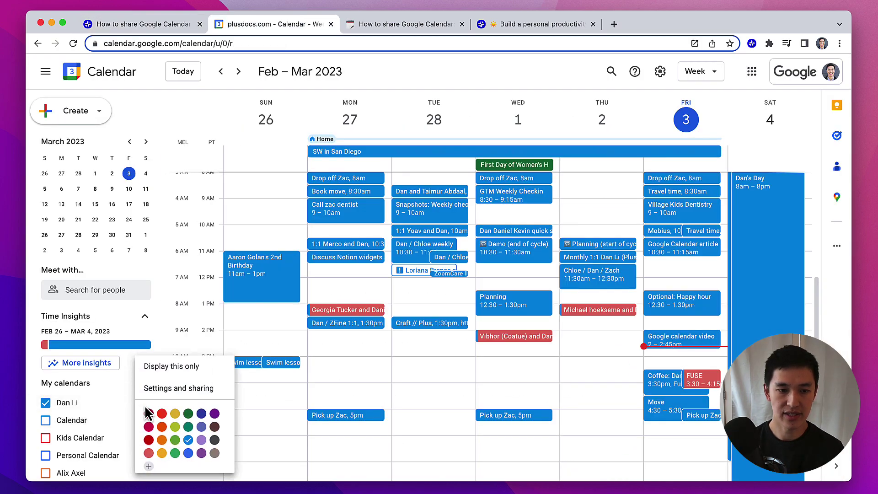
Make the main calendar available to the public at 'See only free/busy', accepting the warning.
left_click(196, 388)
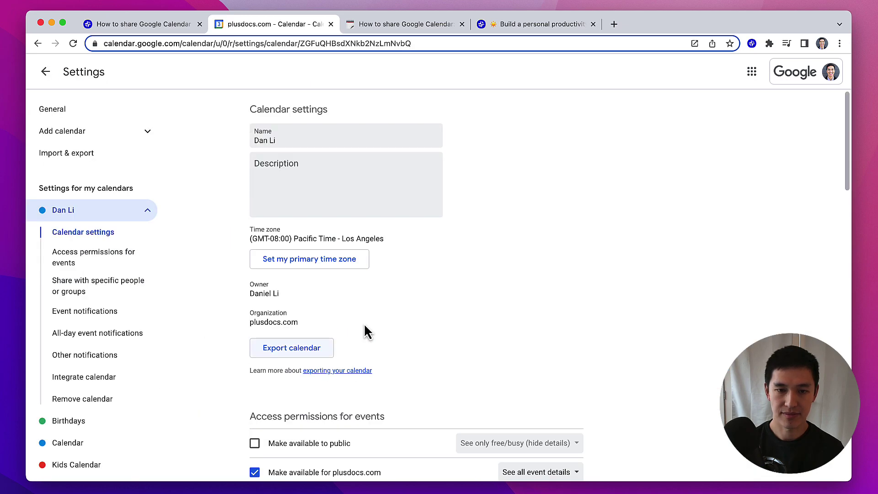
scroll(597, 220, "down", 5)
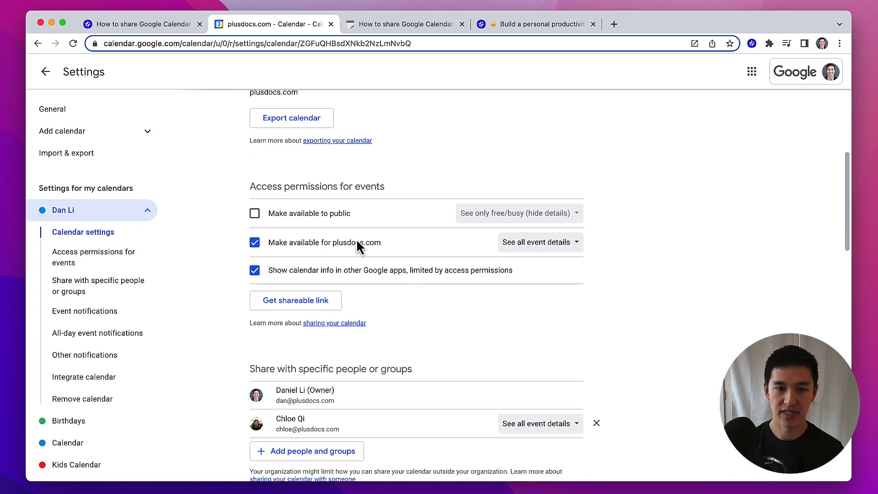
left_click(255, 214)
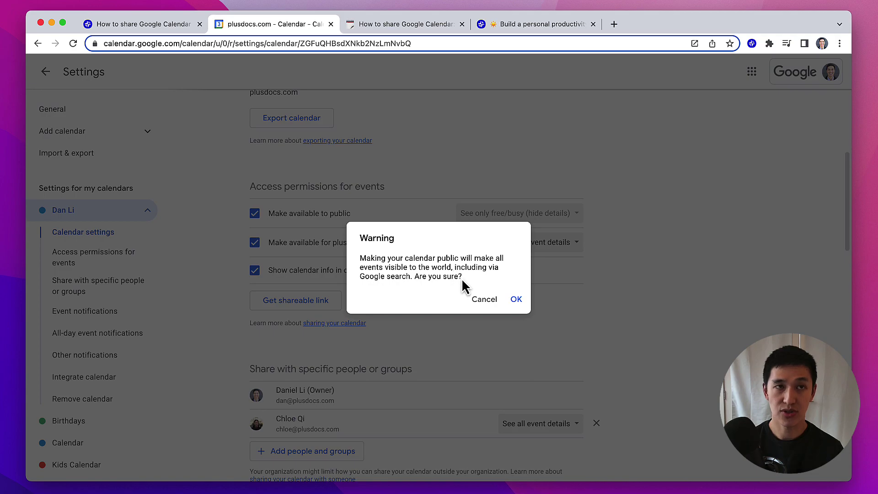
left_click(516, 301)
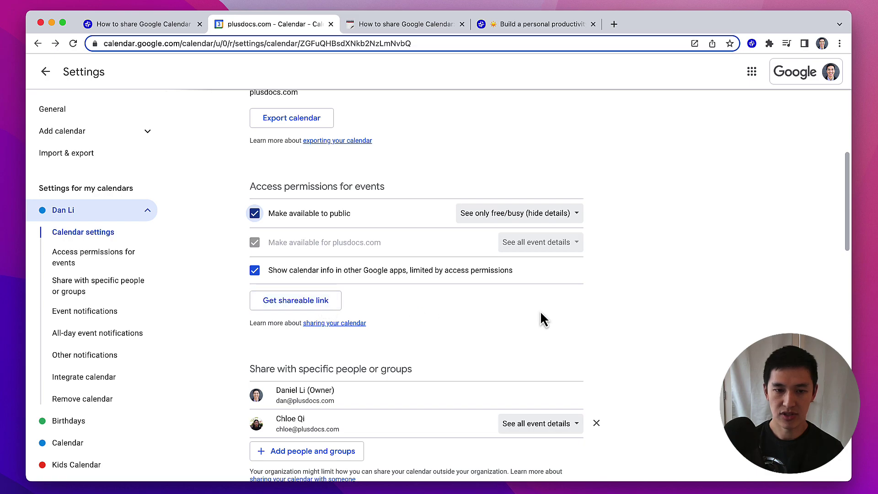
Scroll to Integrate calendar and select the calendar's public URL.
scroll(539, 311, "down", 7)
scroll(539, 312, "down", 10)
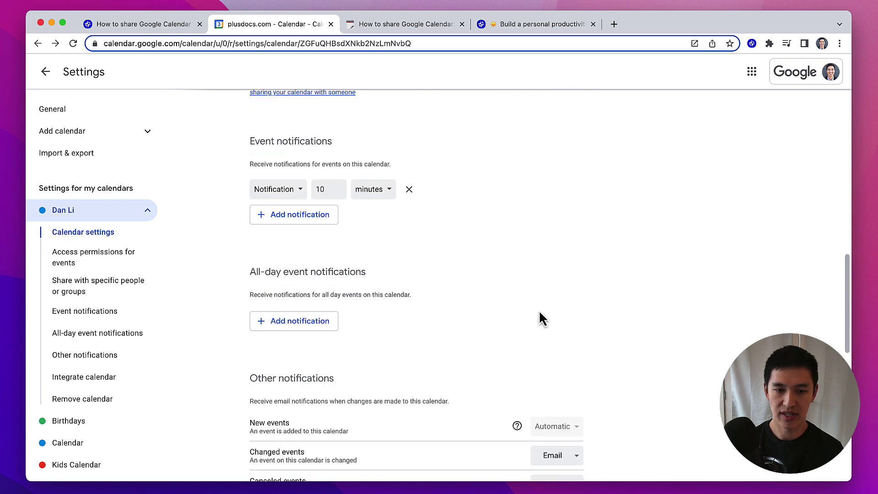
scroll(539, 309, "down", 1)
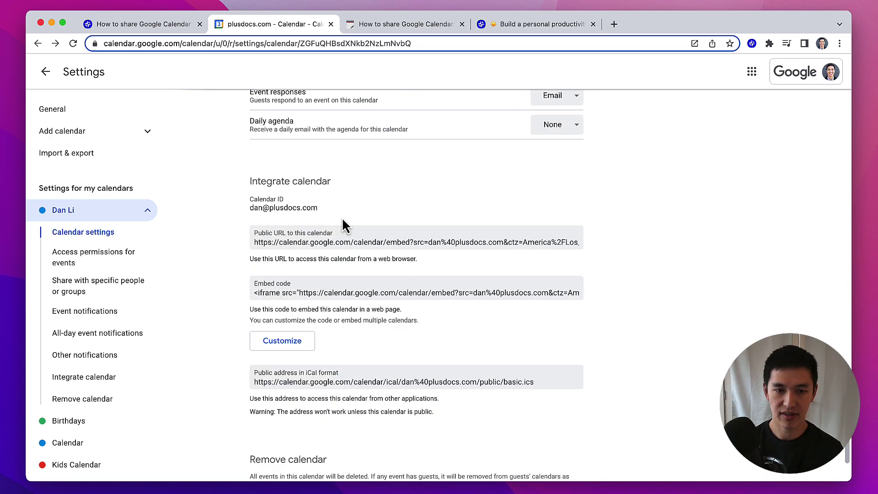
left_click(345, 244)
key("super+c")
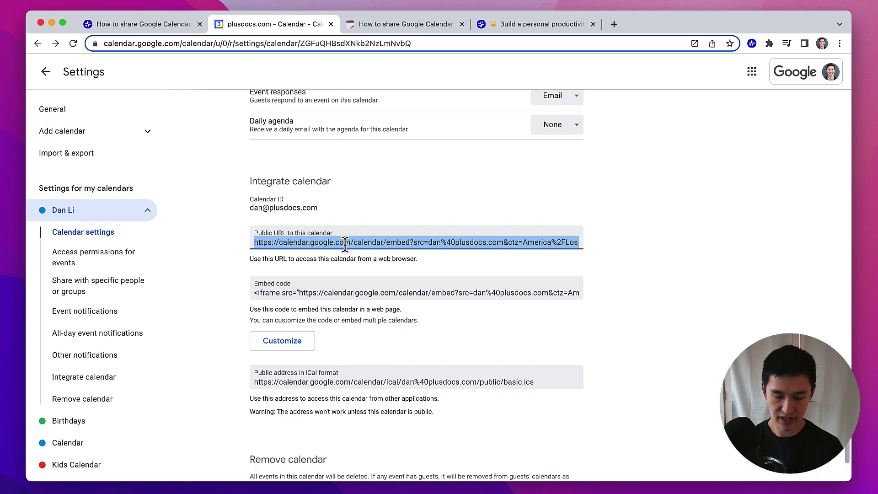
Open the copied public URL in a private window to confirm it shows only busy entries, then close it.
key("super+shift+n")
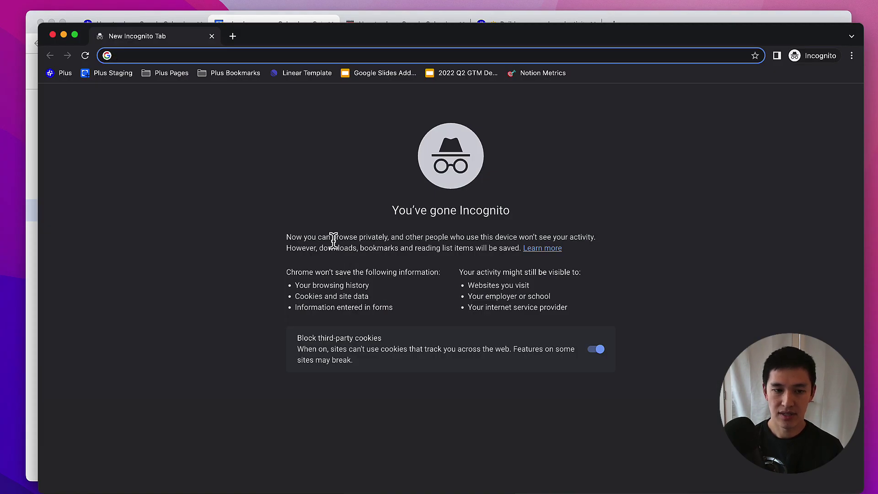
key("super+v")
key("Return")
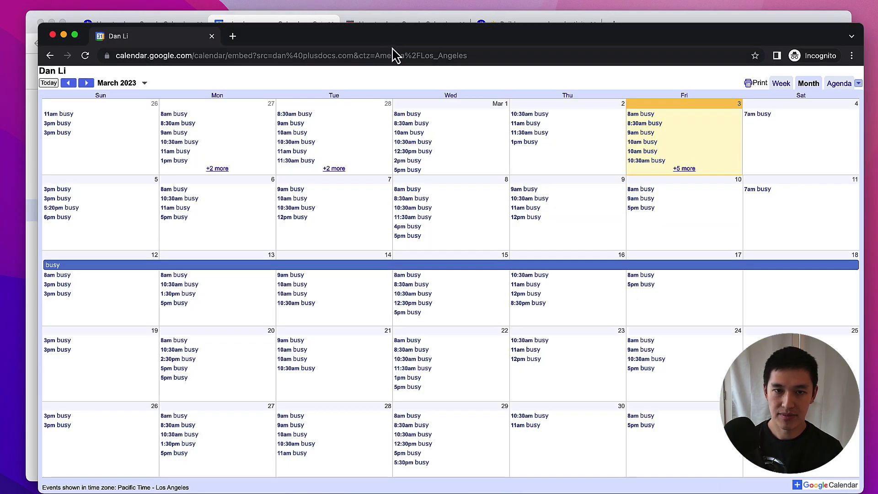
left_click_drag(392, 45, 382, 36)
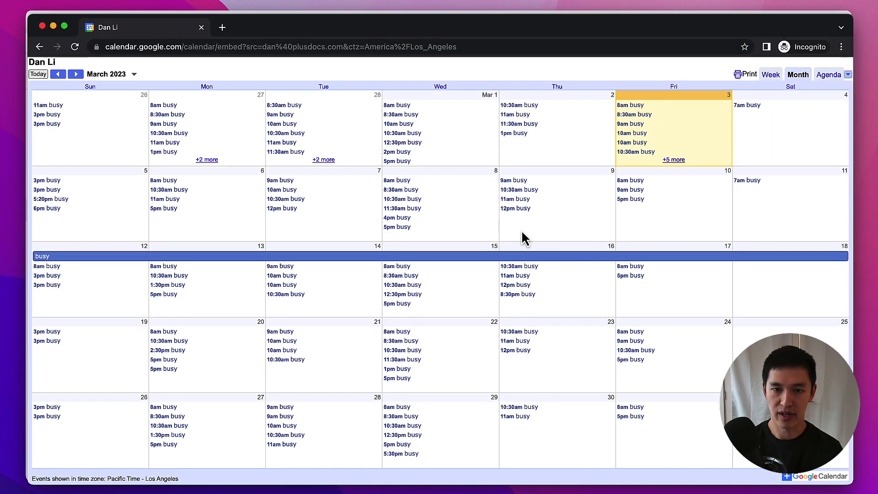
key("super+w")
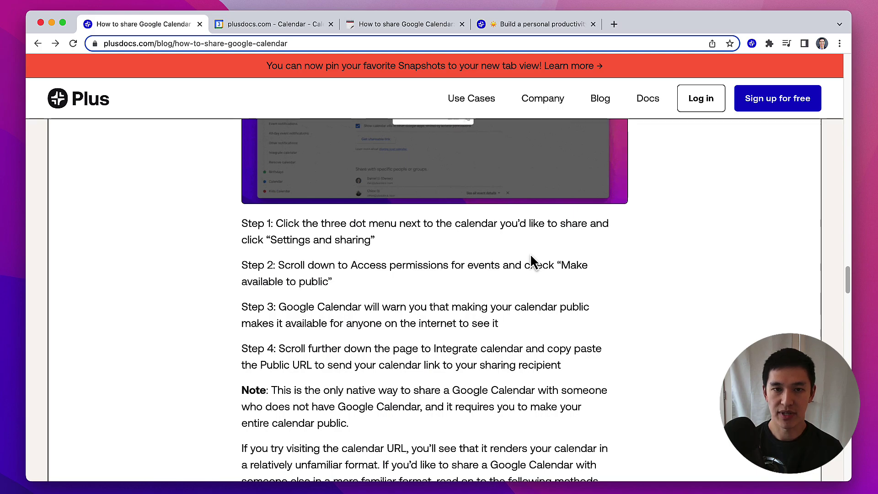
Scroll the article to the 'Share specific views of your calendar as a Snapshot' heading.
scroll(665, 238, "down", 10)
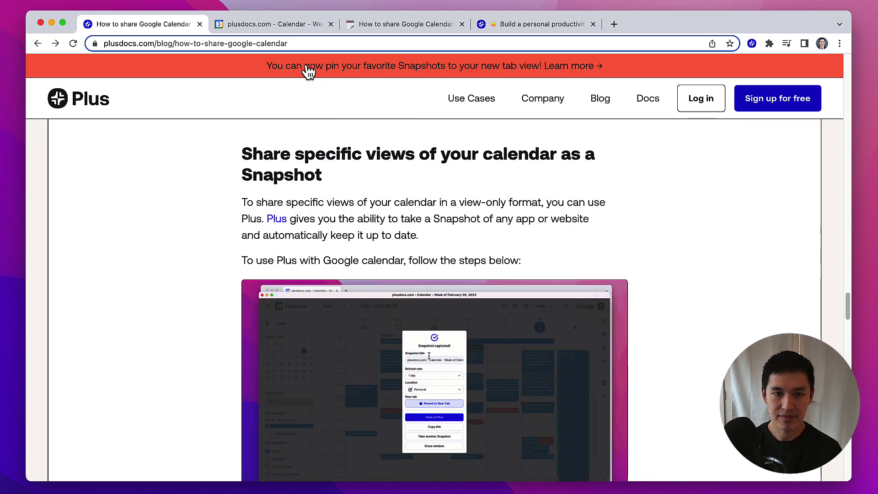
Capture a Plus snapshot of the Google Calendar week view grid.
left_click(293, 24)
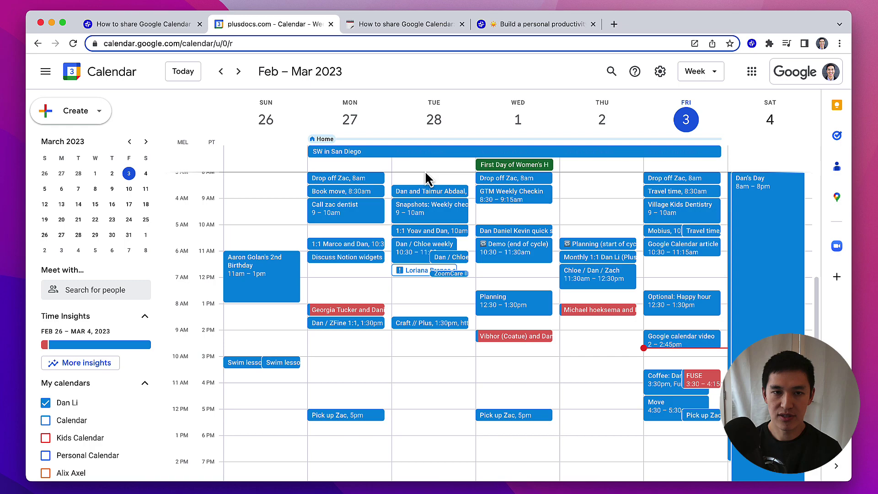
left_click(751, 43)
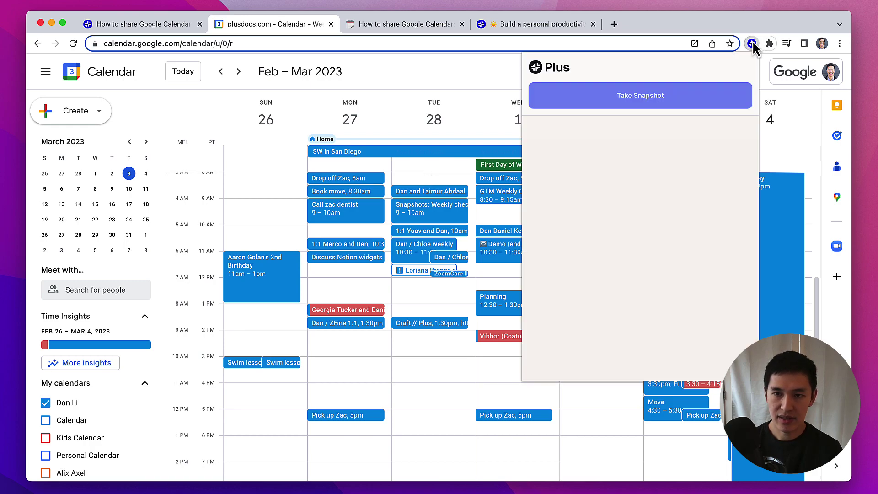
left_click(660, 103)
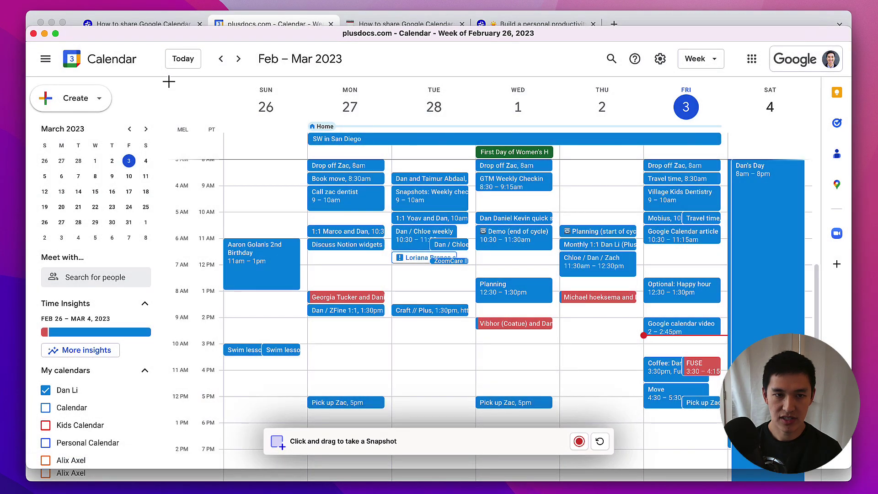
left_click_drag(169, 82, 812, 430)
Title the snapshot 'Google Calendar Weekly View' and copy its shareable link.
triple_click(439, 180)
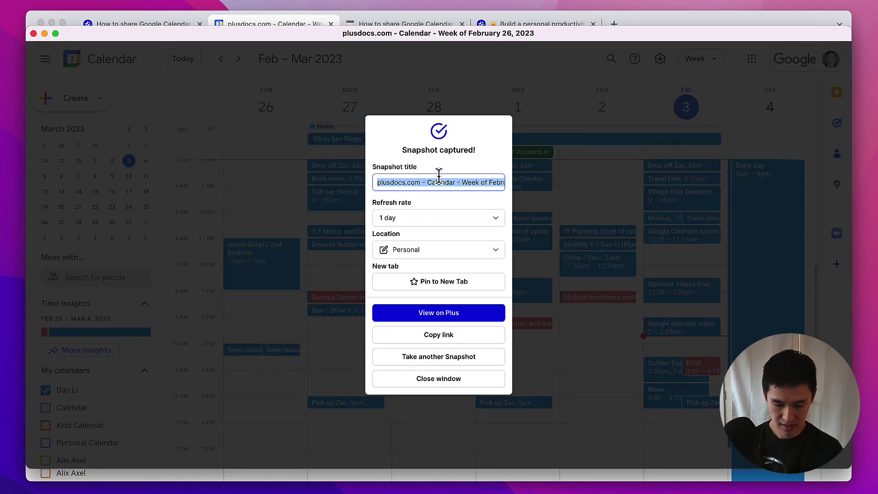
type("Google Cale")
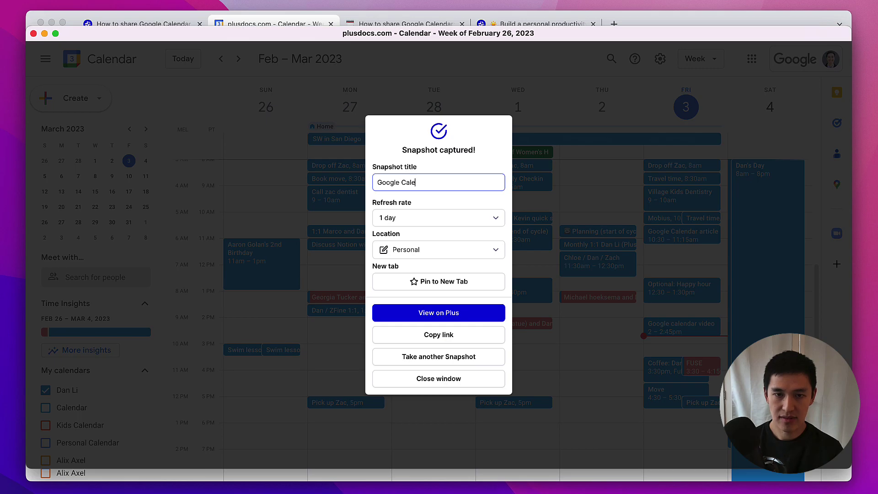
type("ndar Weekly View")
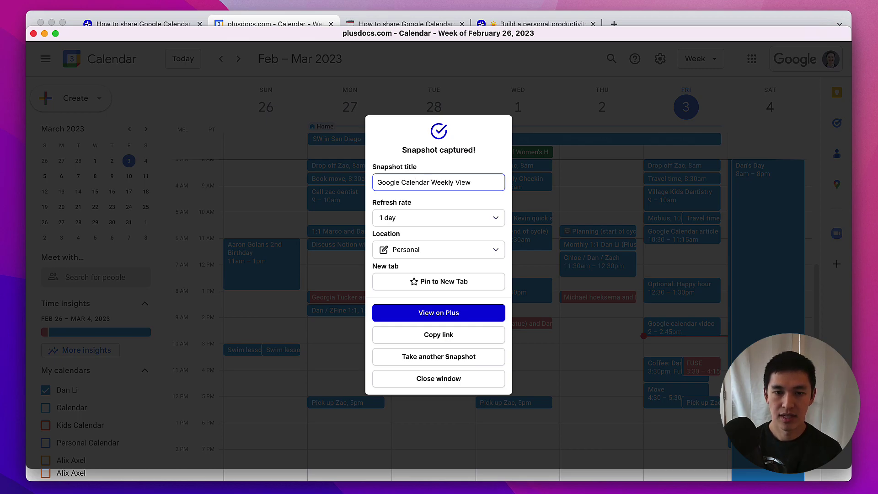
left_click(441, 341)
left_click(439, 380)
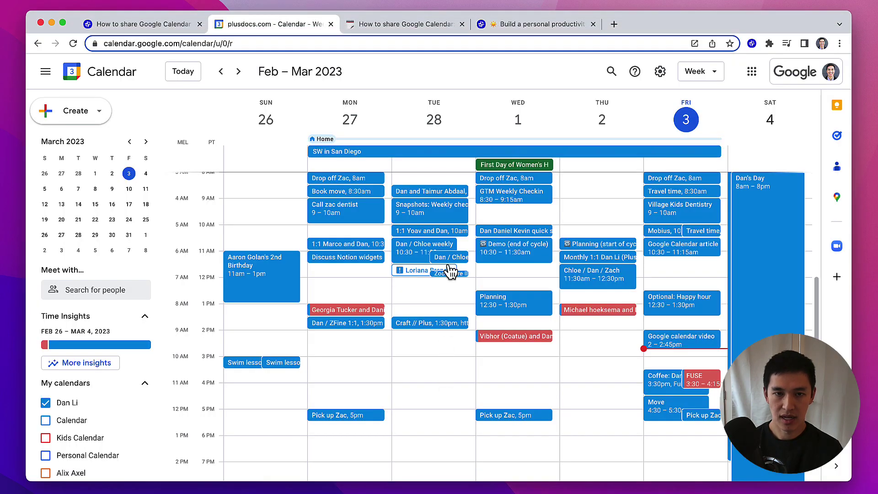
Load the copied snapshot link in a new Incognito window to view it as an outsider.
key("super+shift+n")
type("https://app.plusdocs.com/plus/snapshot/clet4eprt042908l55itpnxsc")
key("Return")
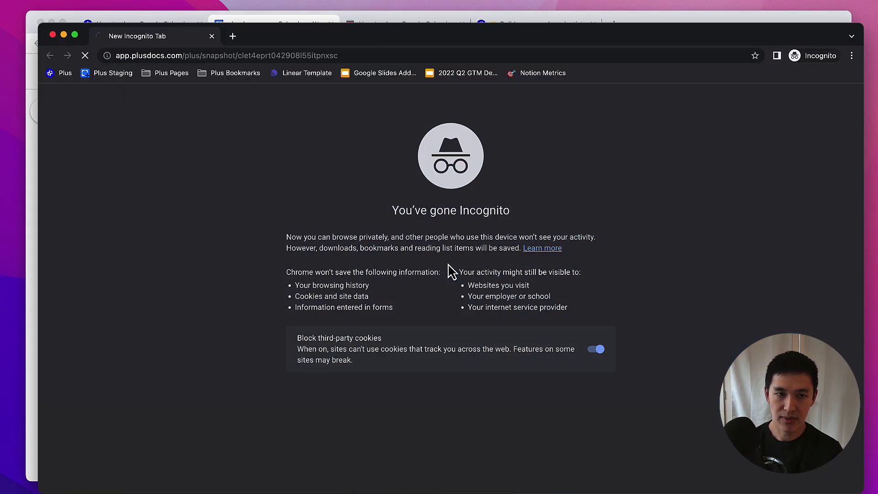
left_click_drag(610, 37, 596, 26)
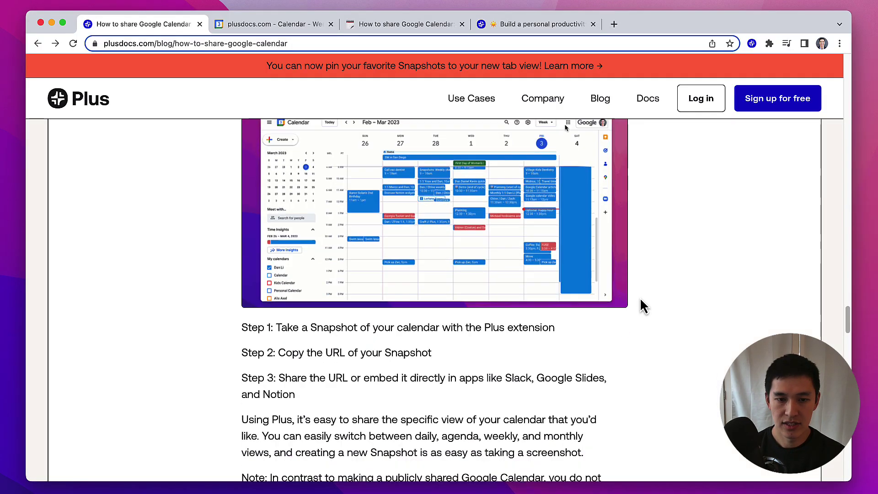
Follow the article's 'Here' link to the Notion page comparing public calendar and snapshot.
scroll(641, 297, "down", 10)
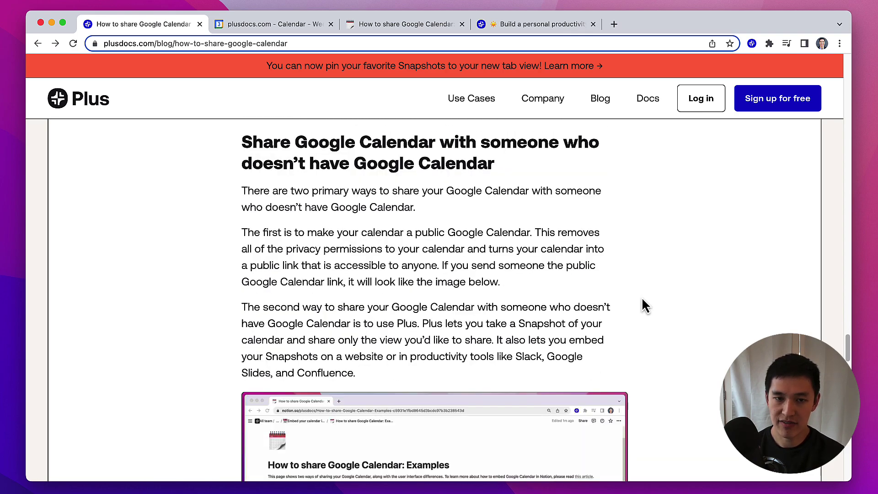
scroll(643, 300, "down", 3)
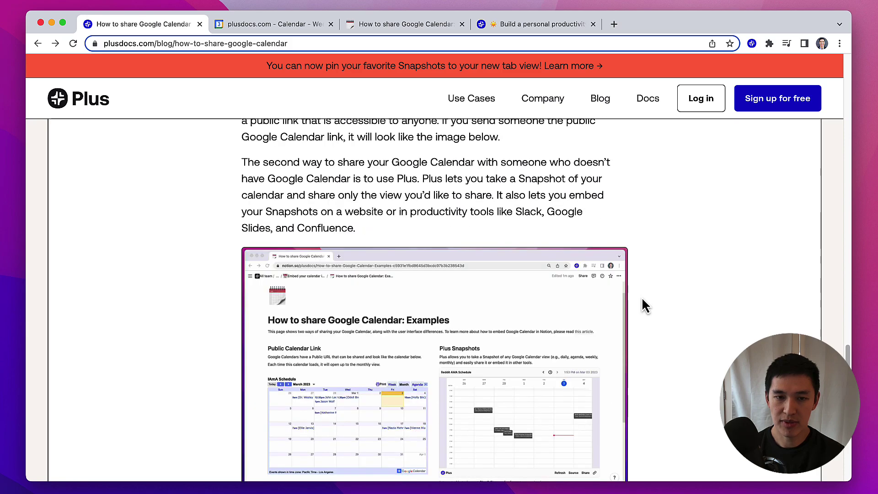
scroll(644, 305, "down", 2)
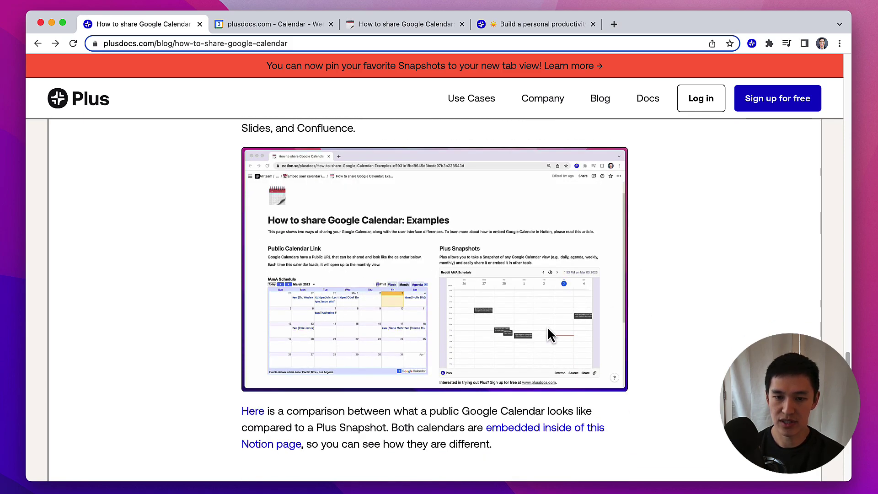
scroll(547, 326, "down", 1)
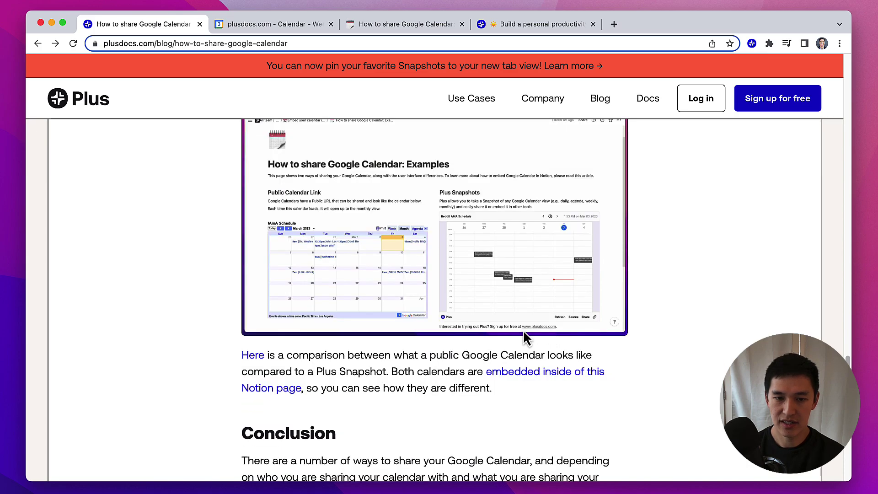
left_click(259, 359)
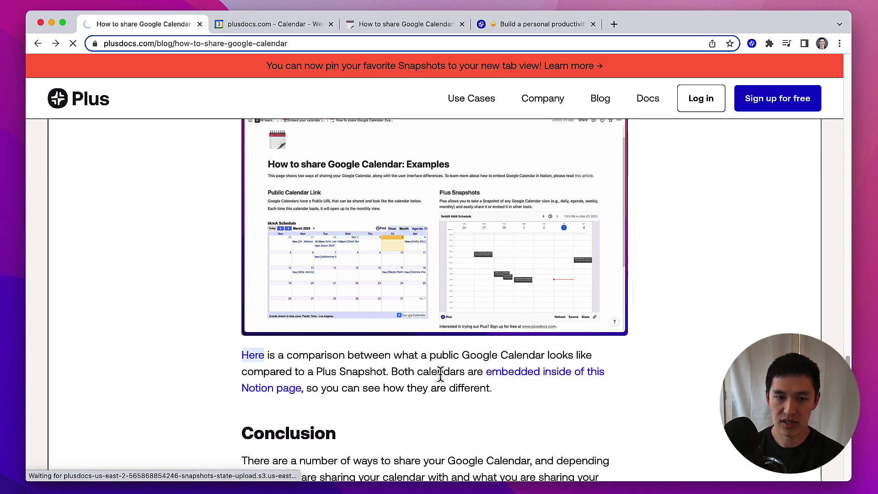
View the two embedded calendar examples on the Notion page, then return to the blog article.
scroll(385, 254, "down", 5)
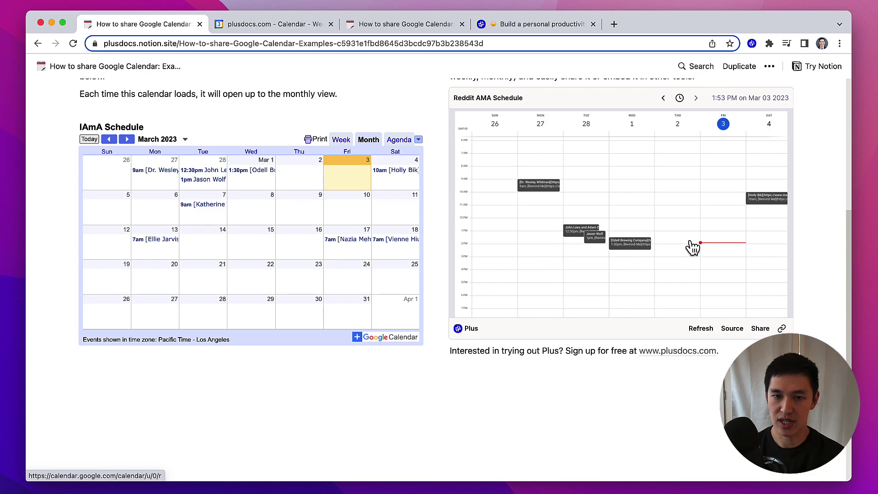
left_click(38, 43)
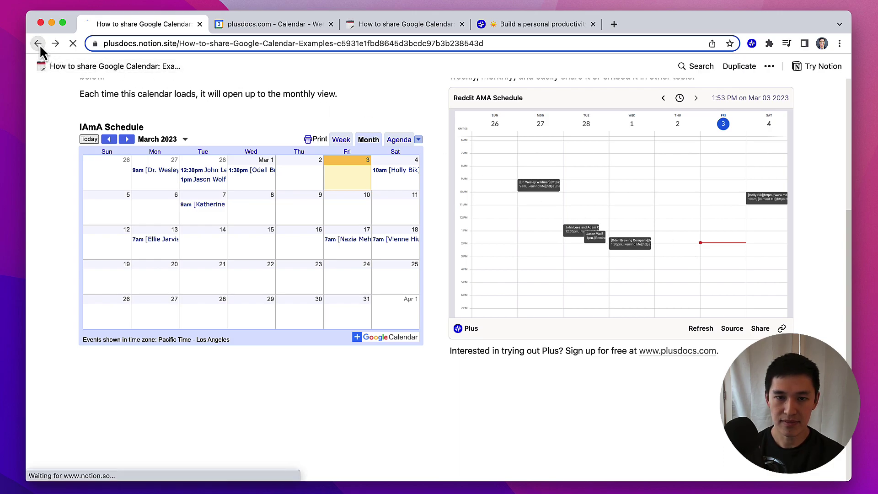
Scroll through the article's Conclusion to the personal productivity dashboard example.
scroll(707, 286, "down", 10)
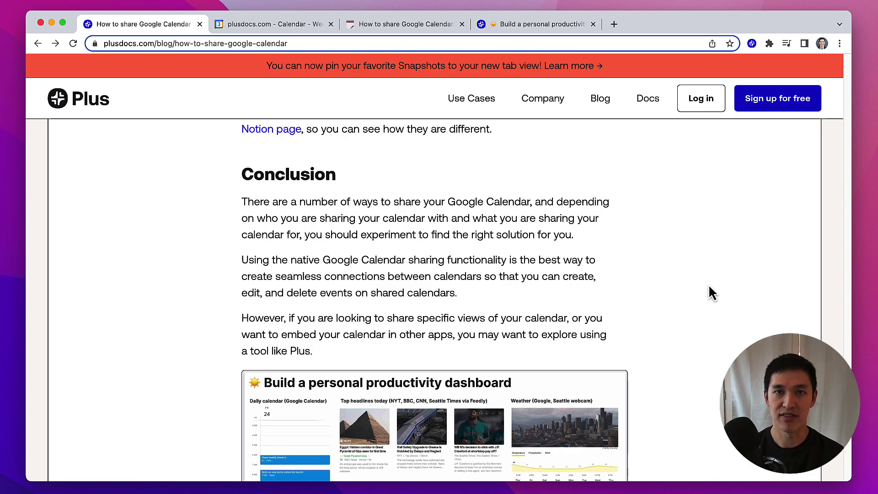
scroll(711, 293, "up", 1)
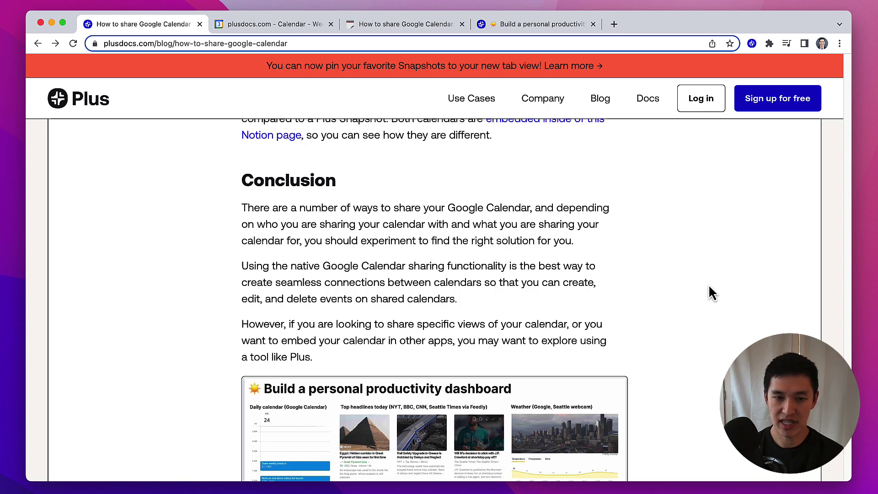
scroll(711, 292, "down", 10)
scroll(712, 293, "up", 2)
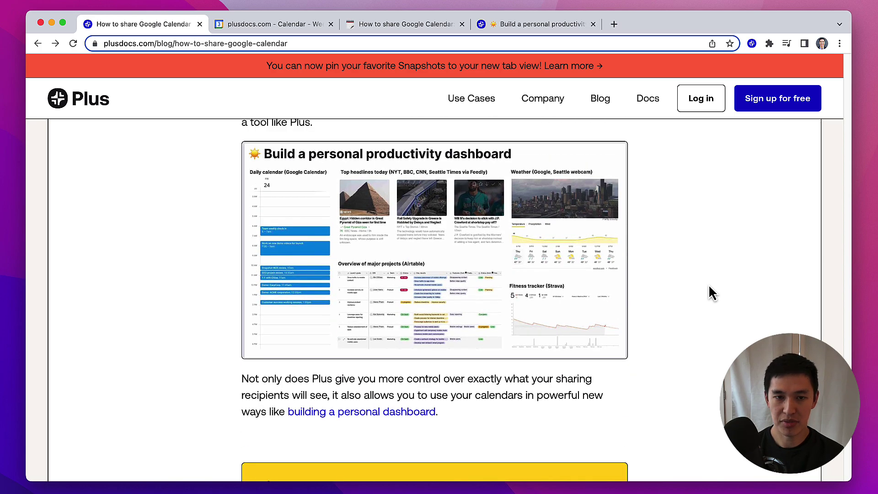